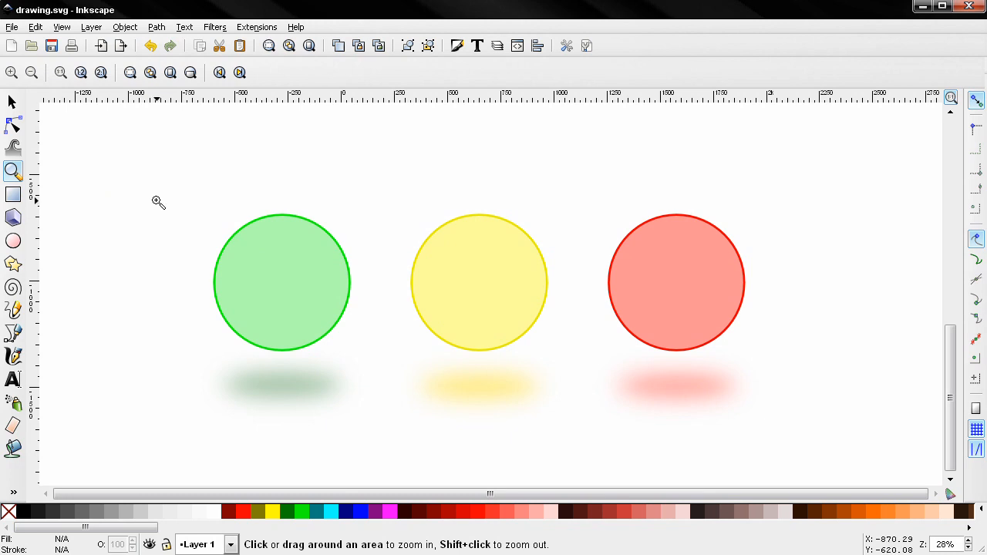
Step: Switch to the Zoom tool and zoom in and out around the yellow circle
{"action": "left_click", "coordinate": [13, 102]}
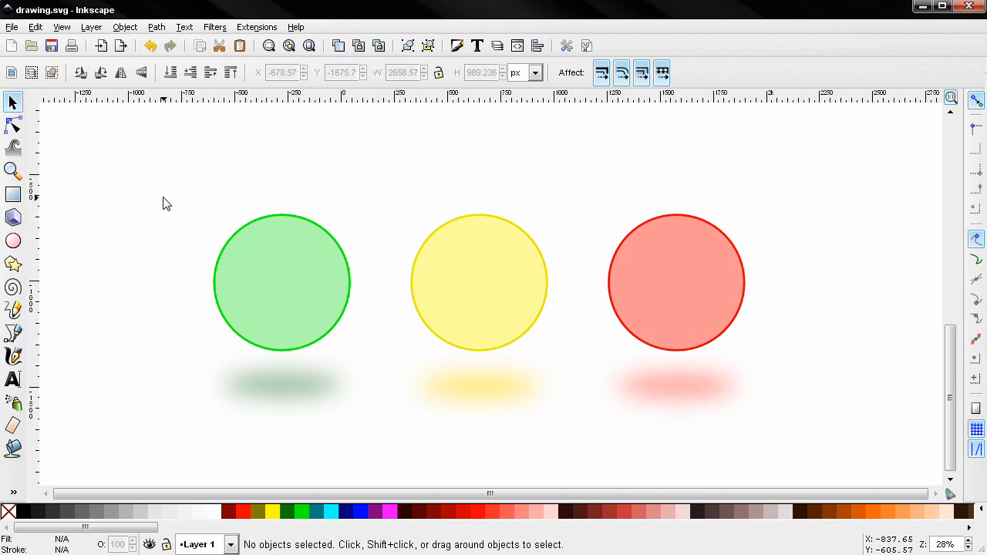
{"action": "key", "text": "z"}
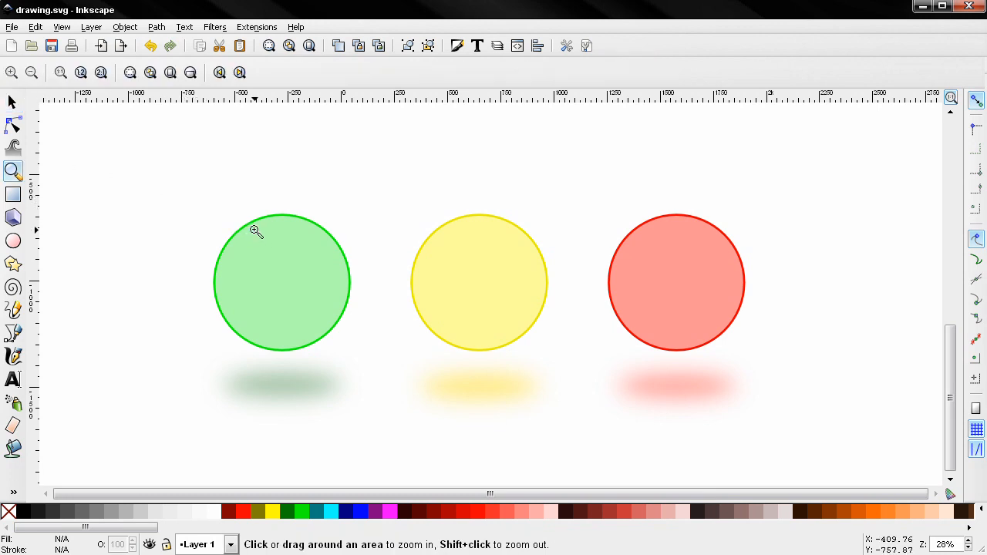
{"action": "left_click", "coordinate": [434, 262]}
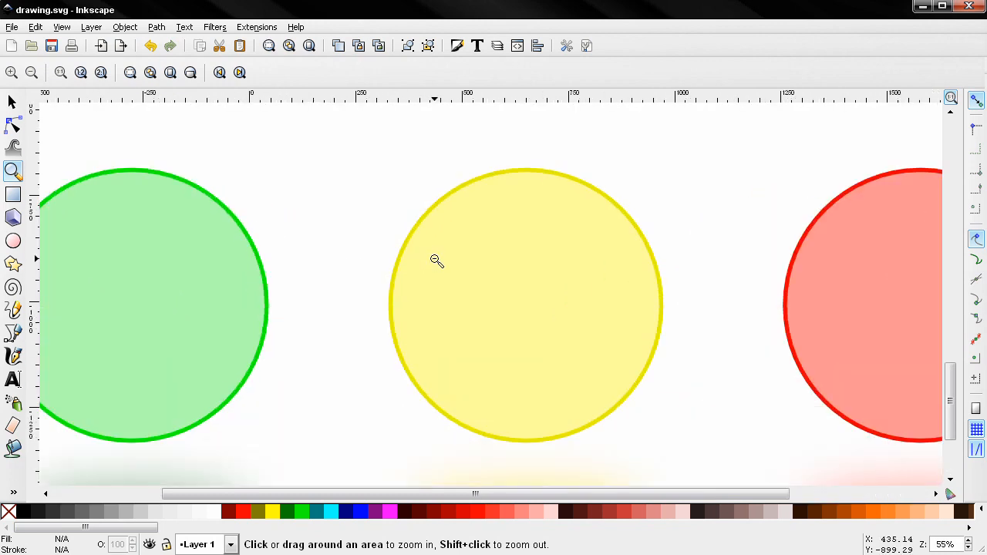
{"action": "left_click", "coordinate": [435, 260], "text": "shift"}
{"action": "left_click", "coordinate": [434, 259], "text": "shift"}
{"action": "left_click", "coordinate": [428, 268]}
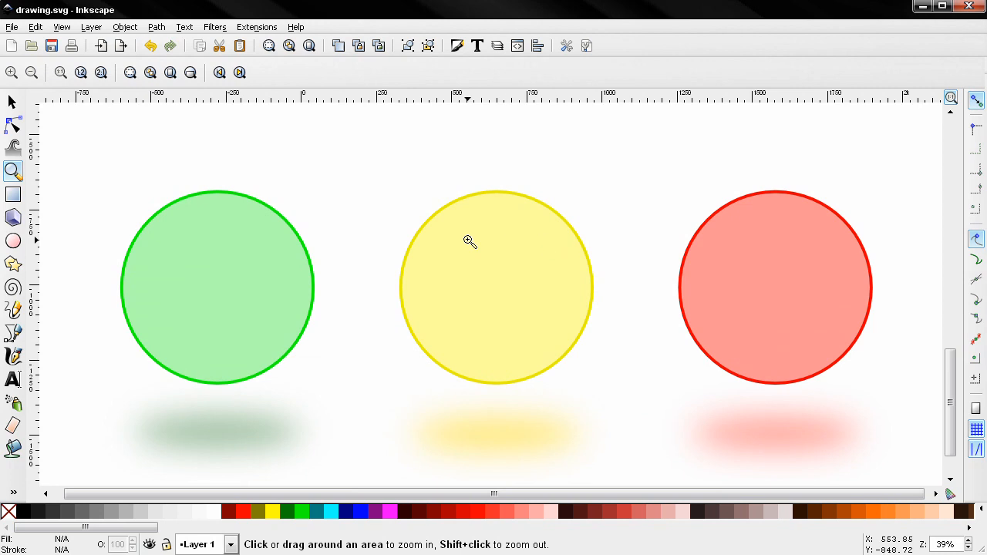
{"action": "right_click", "coordinate": [438, 240]}
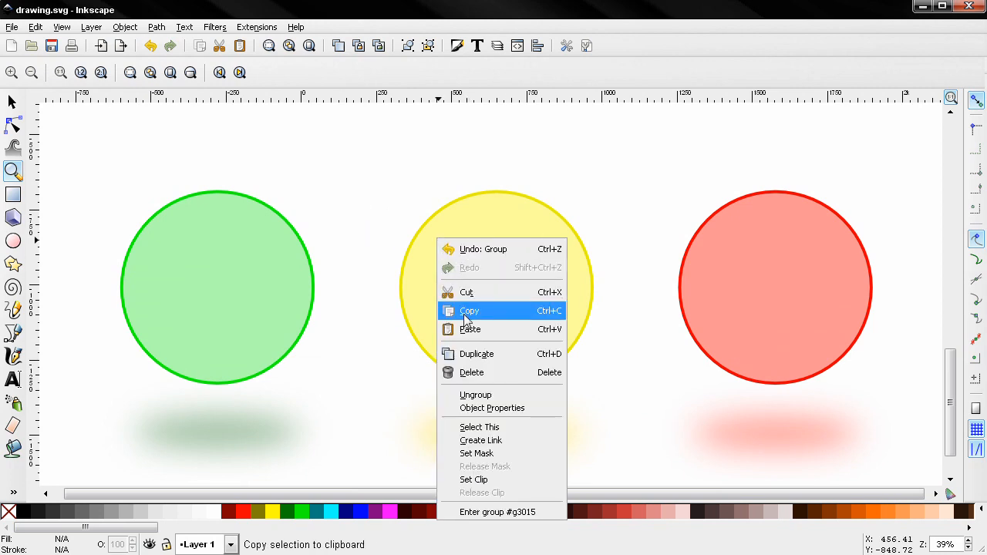
{"action": "left_click", "coordinate": [370, 234]}
{"action": "left_click", "coordinate": [369, 233], "text": "shift"}
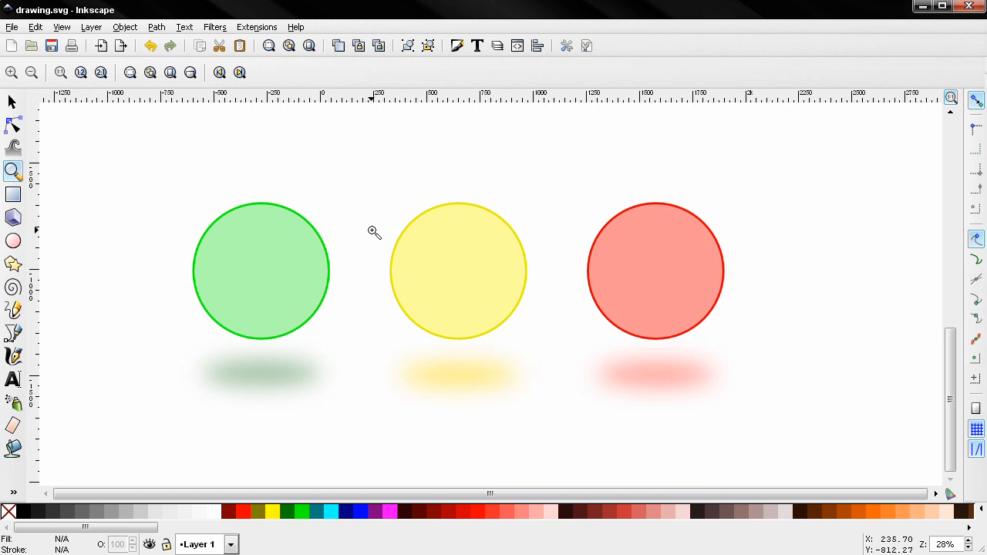
Step: Zoom in and out again, then drag a zoom area around the green circle's right edge
{"action": "left_click", "coordinate": [399, 267]}
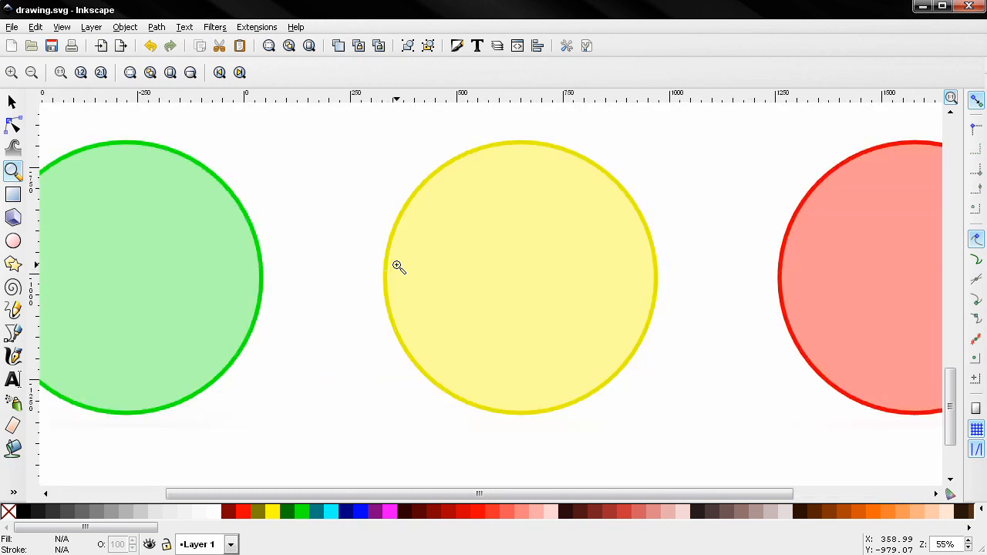
{"action": "left_click", "coordinate": [398, 267]}
{"action": "scroll", "coordinate": [397, 266], "scroll_direction": "down", "scroll_amount": 3}
{"action": "scroll", "coordinate": [397, 265], "scroll_direction": "up", "scroll_amount": 2}
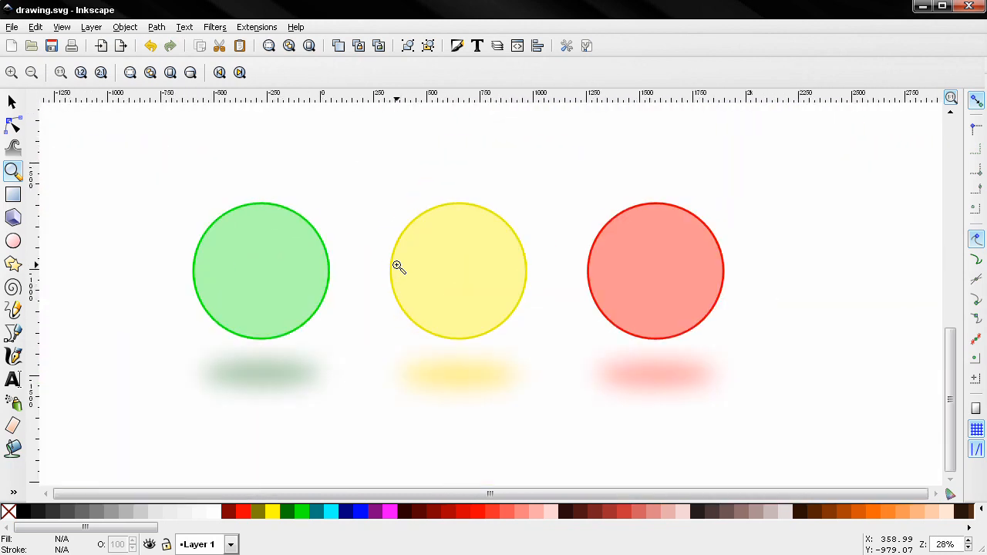
{"action": "scroll", "coordinate": [397, 265], "scroll_direction": "down", "scroll_amount": 1}
{"action": "left_click_drag", "start_coordinate": [306, 238], "coordinate": [342, 279]}
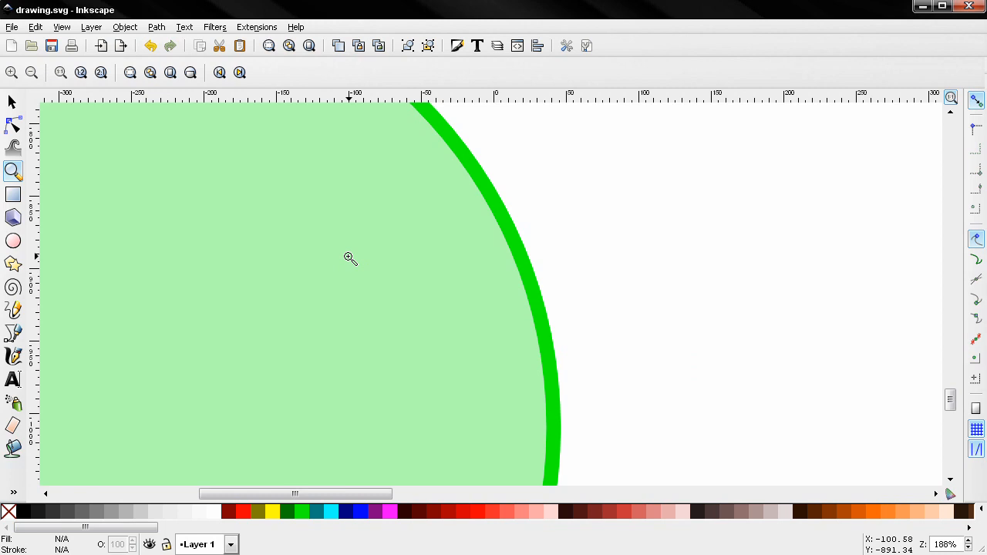
Step: Step back and forth between previous and next zoom levels, including a close-up of the green circle's top edge
{"action": "key", "text": "grave"}
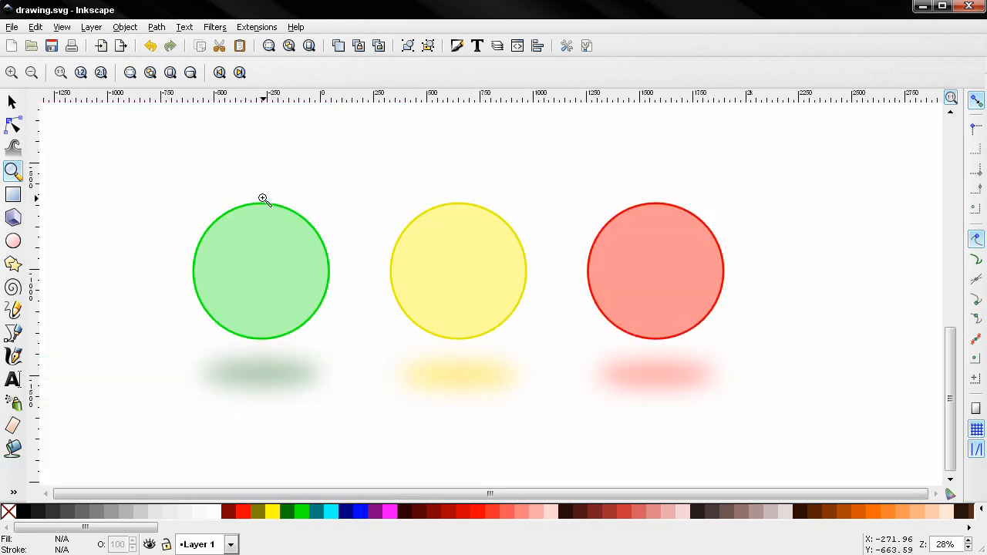
{"action": "left_click_drag", "start_coordinate": [263, 199], "coordinate": [284, 218]}
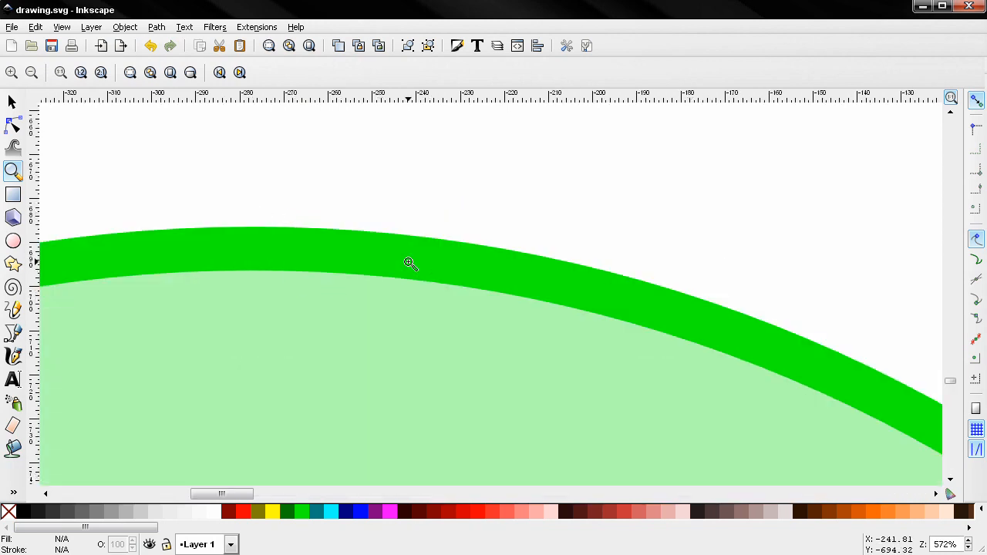
{"action": "key", "text": "grave"}
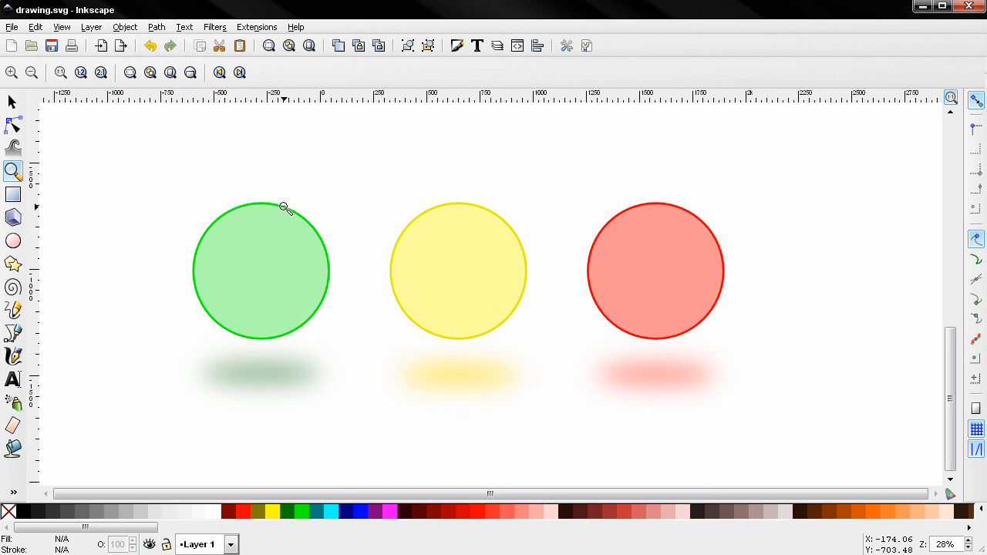
{"action": "key", "text": "shift+grave"}
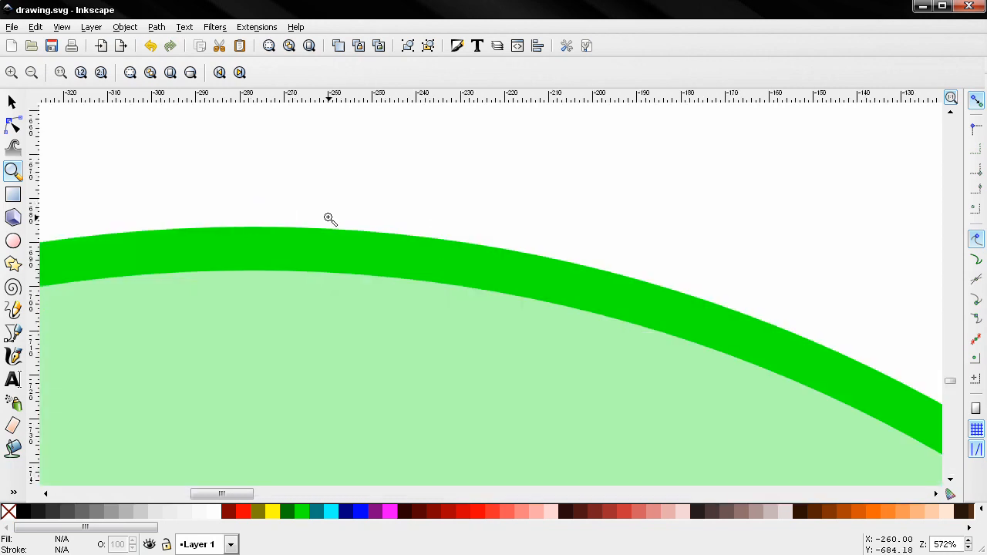
{"action": "key", "text": "grave"}
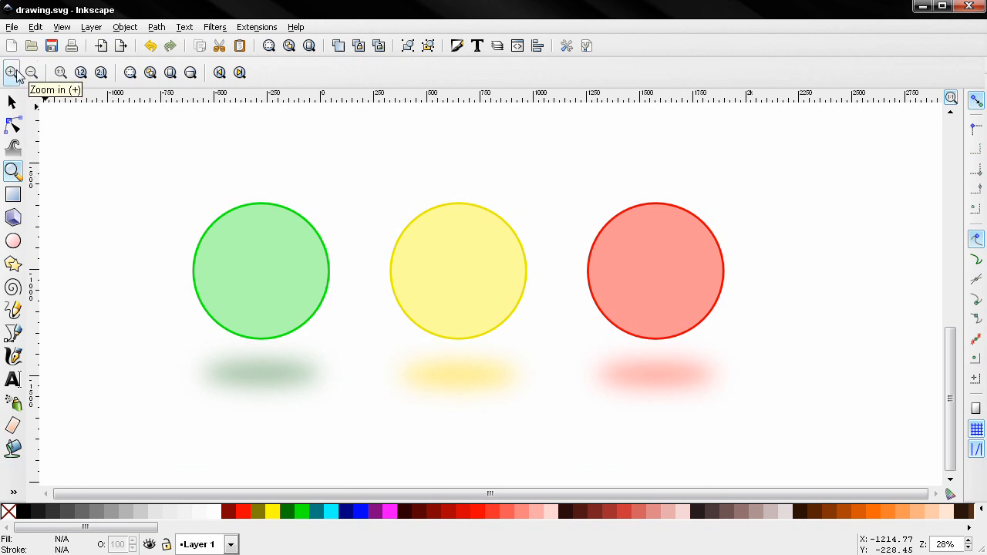
Step: Try the 1:1, 1:2 and 2:1 zoom presets, then adjust the zoom level back out to the whole drawing
{"action": "left_click", "coordinate": [60, 73]}
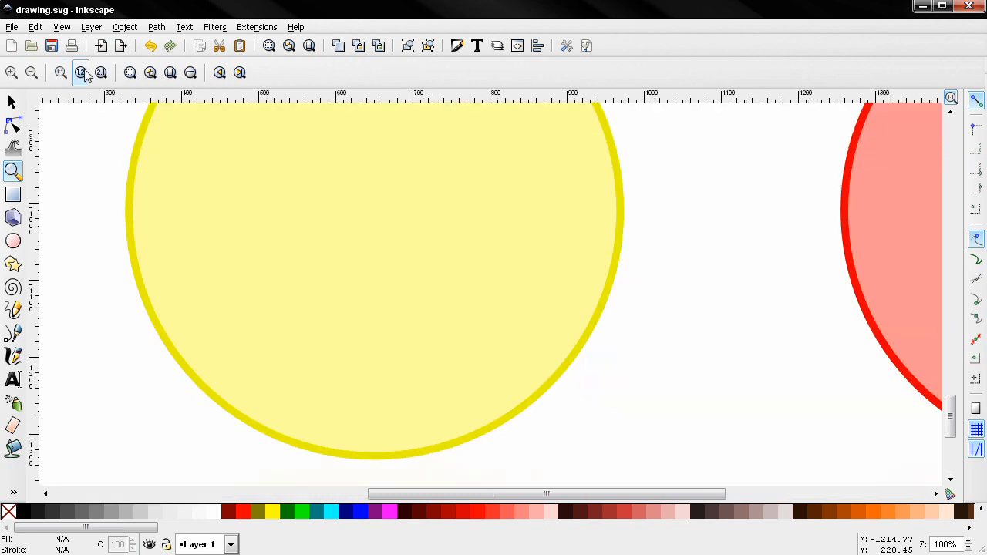
{"action": "left_click", "coordinate": [82, 72]}
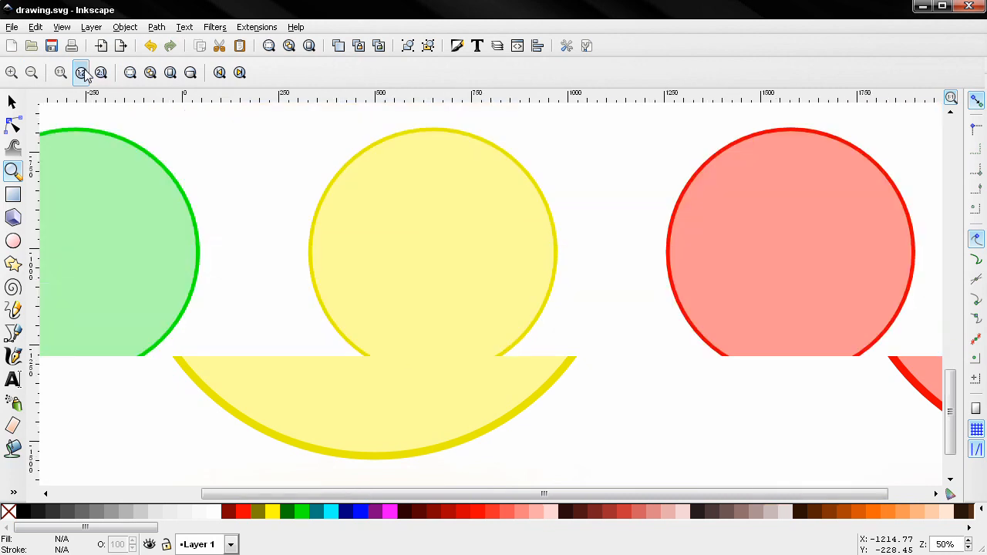
{"action": "left_click", "coordinate": [101, 73]}
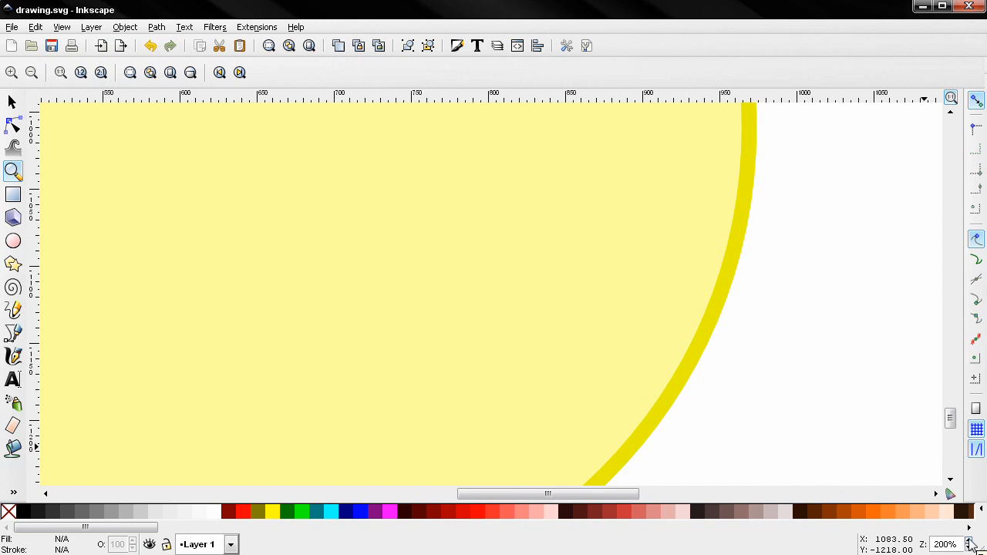
{"action": "left_click", "coordinate": [970, 547]}
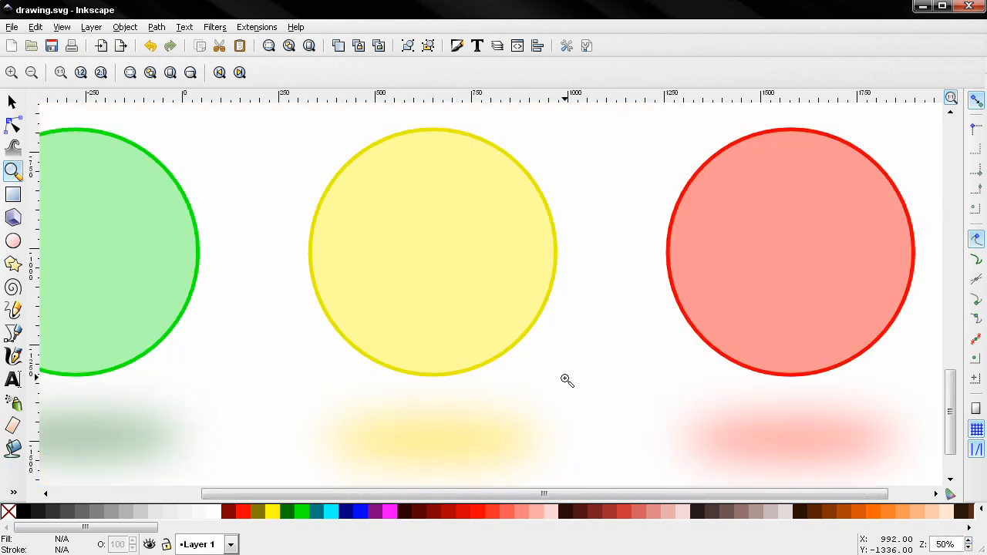
{"action": "left_click", "coordinate": [567, 368], "text": "shift"}
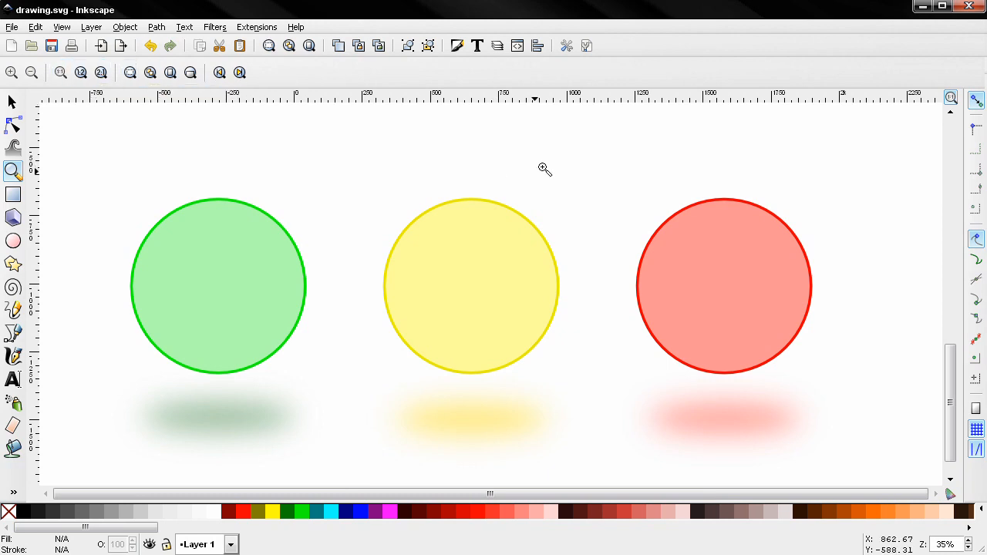
{"action": "scroll", "coordinate": [399, 266], "scroll_direction": "down", "scroll_amount": 2}
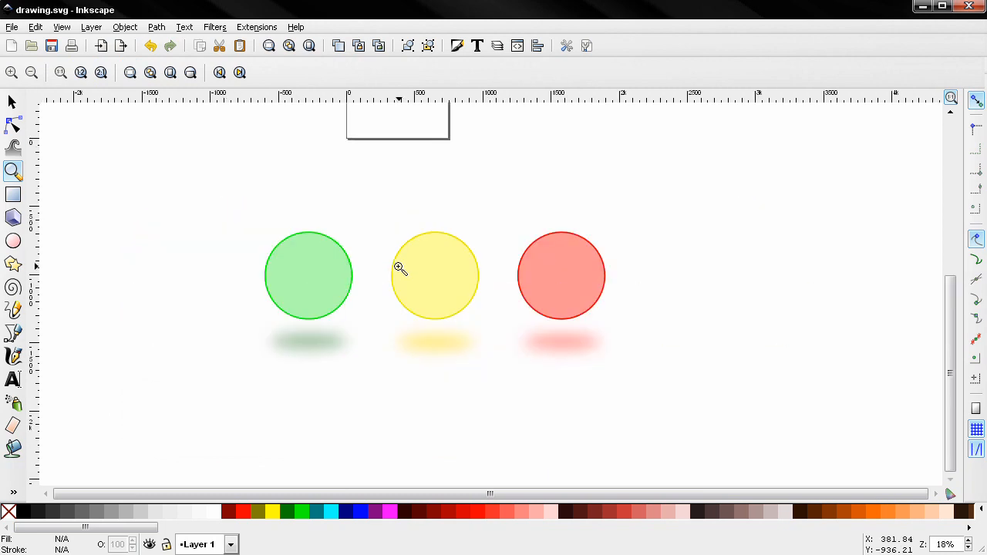
Step: Select the group of three circles, zoom to fit the selection, and return to the previous zoom
{"action": "left_click", "coordinate": [12, 102]}
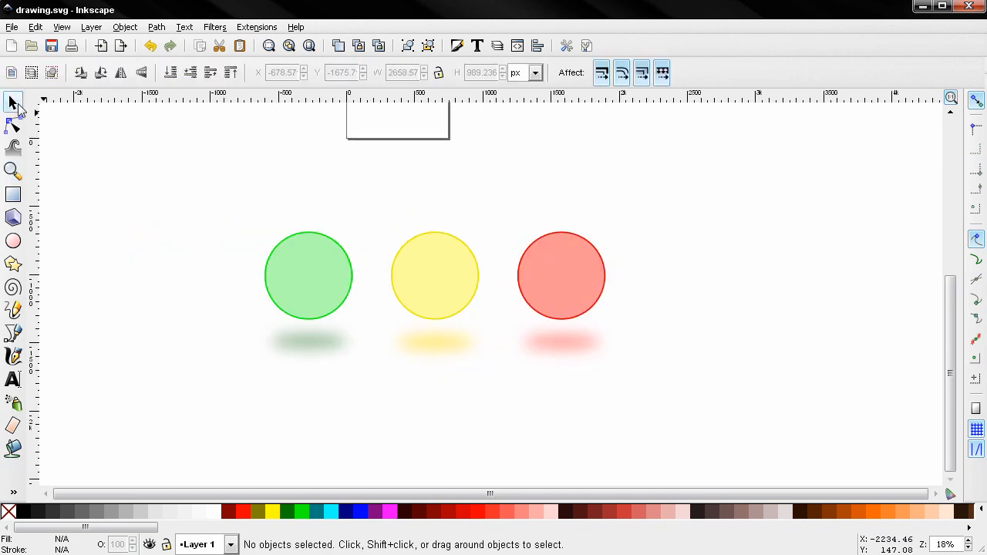
{"action": "left_click", "coordinate": [302, 276]}
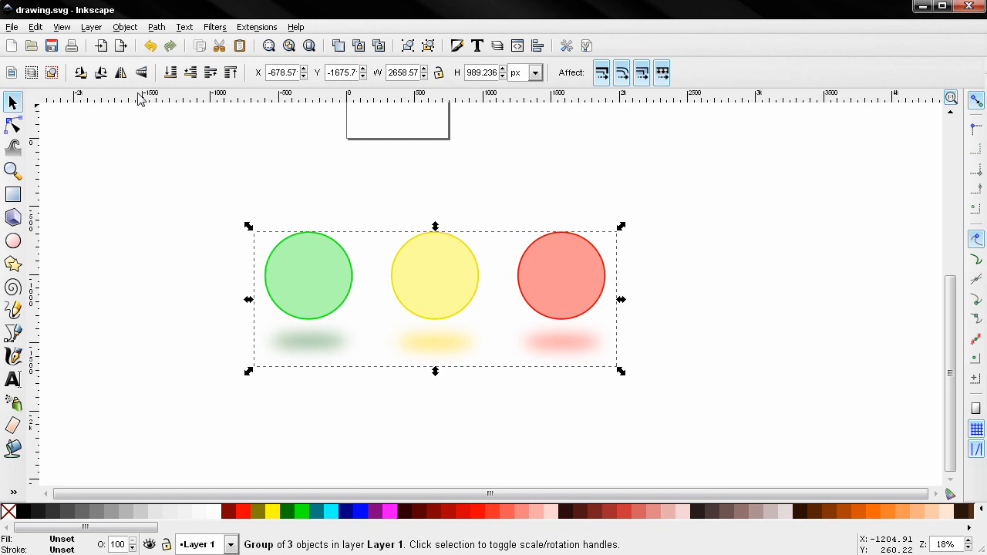
{"action": "key", "text": "z"}
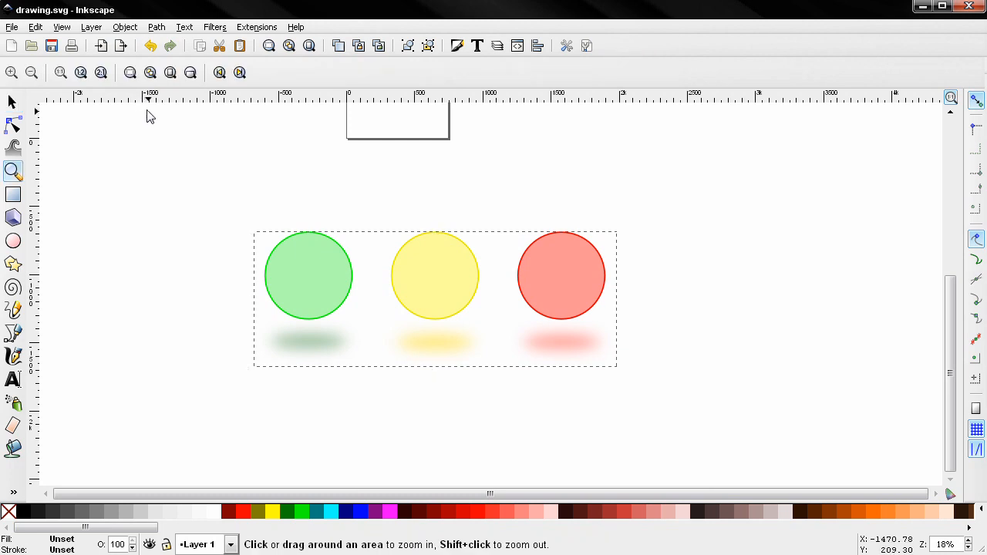
{"action": "left_click", "coordinate": [130, 72]}
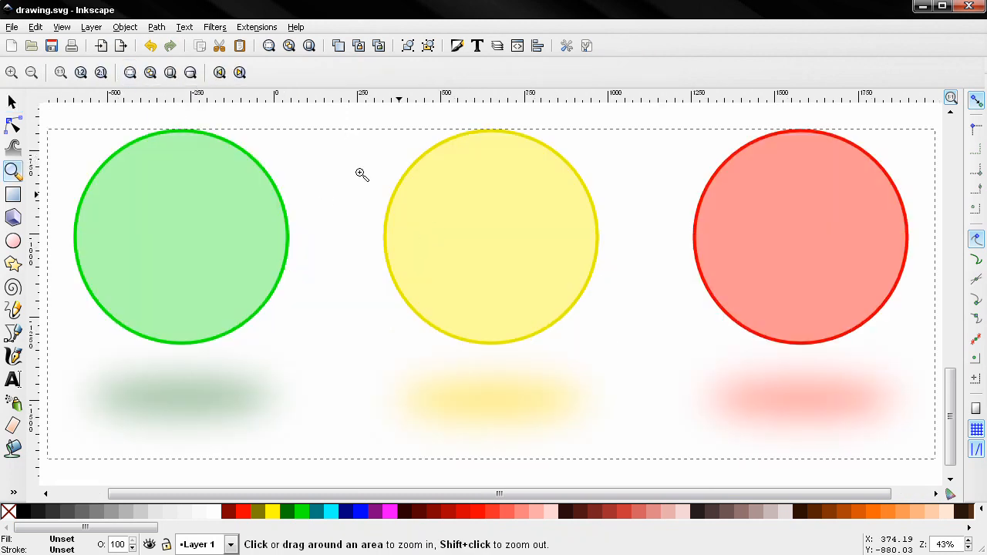
{"action": "key", "text": "grave"}
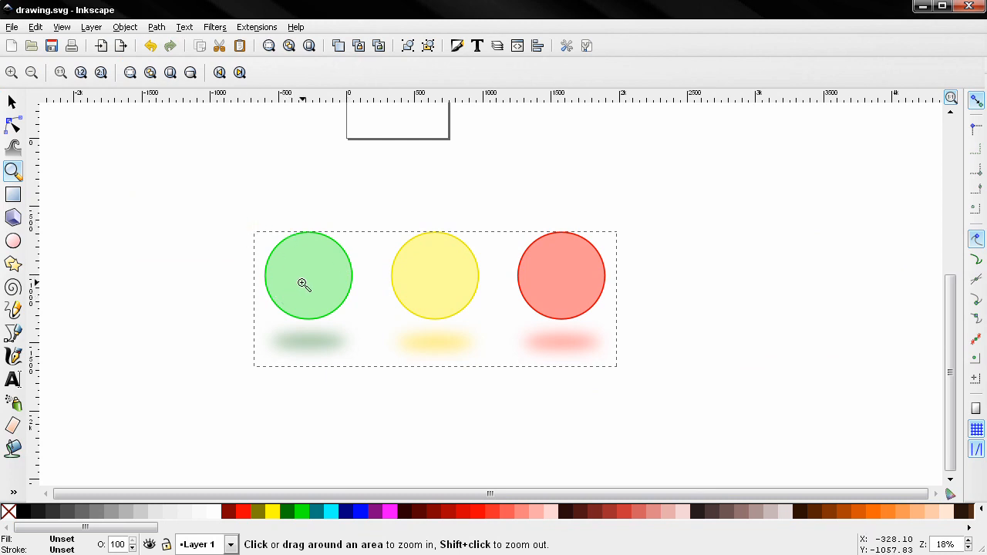
Step: Ungroup the circles group and select the green circle with its shadow
{"action": "left_click", "coordinate": [11, 102]}
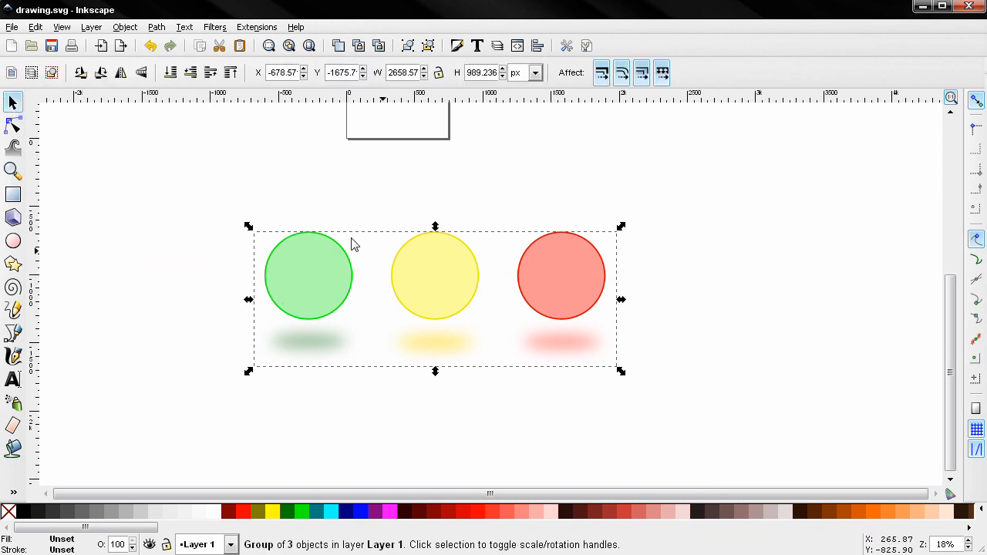
{"action": "left_click", "coordinate": [429, 47]}
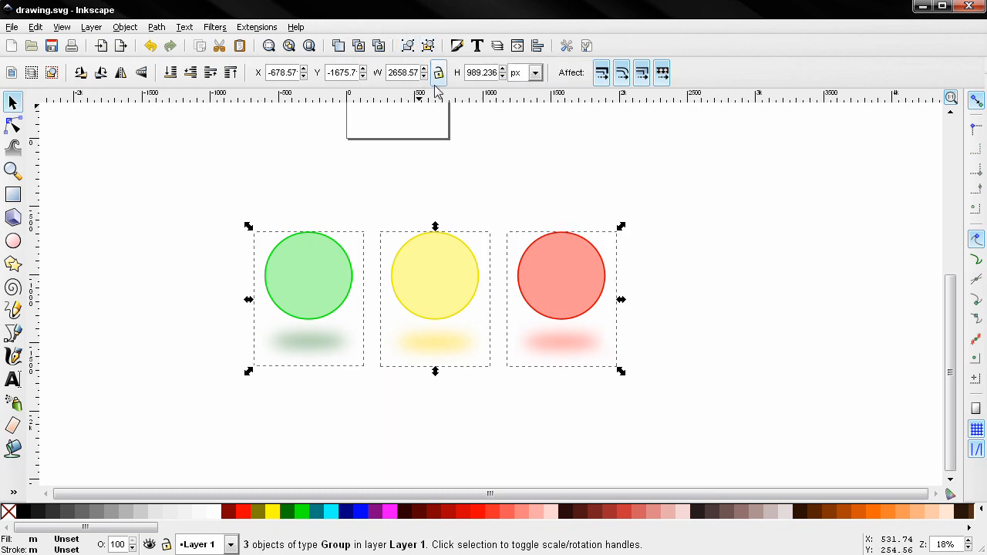
{"action": "left_click", "coordinate": [207, 222]}
{"action": "left_click", "coordinate": [291, 289]}
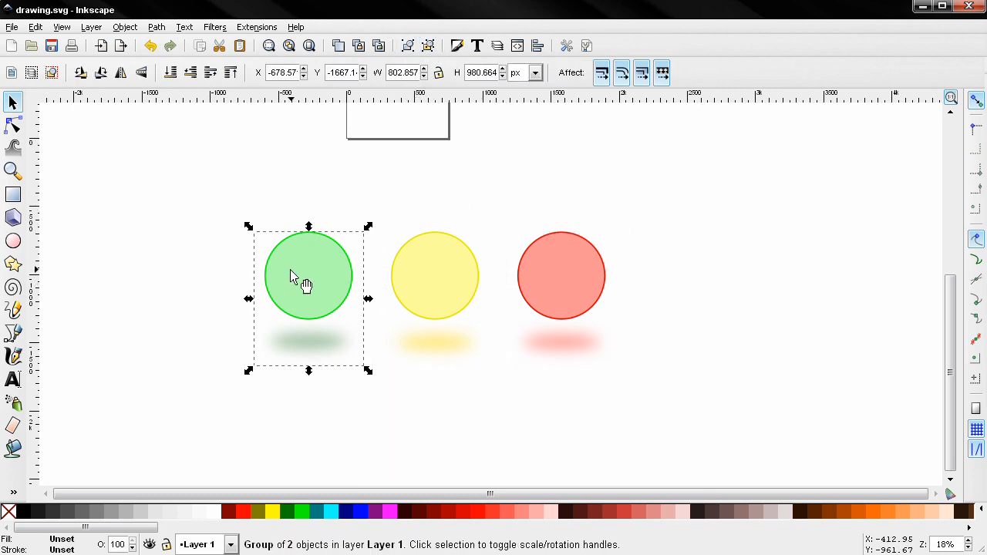
Step: Zoom to fit the green circle selection and then the whole drawing, returning to the previous zoom each time
{"action": "key", "text": "z"}
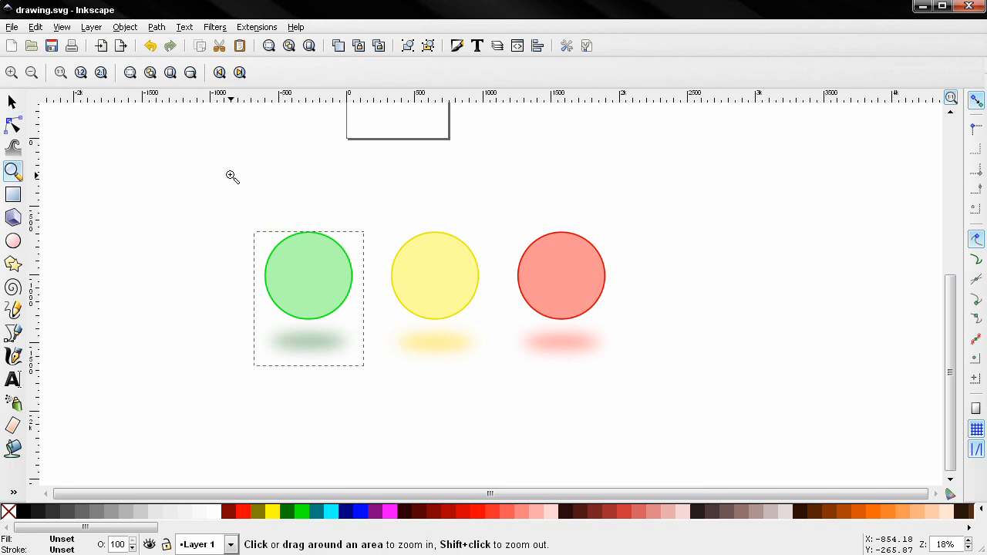
{"action": "left_click", "coordinate": [131, 73]}
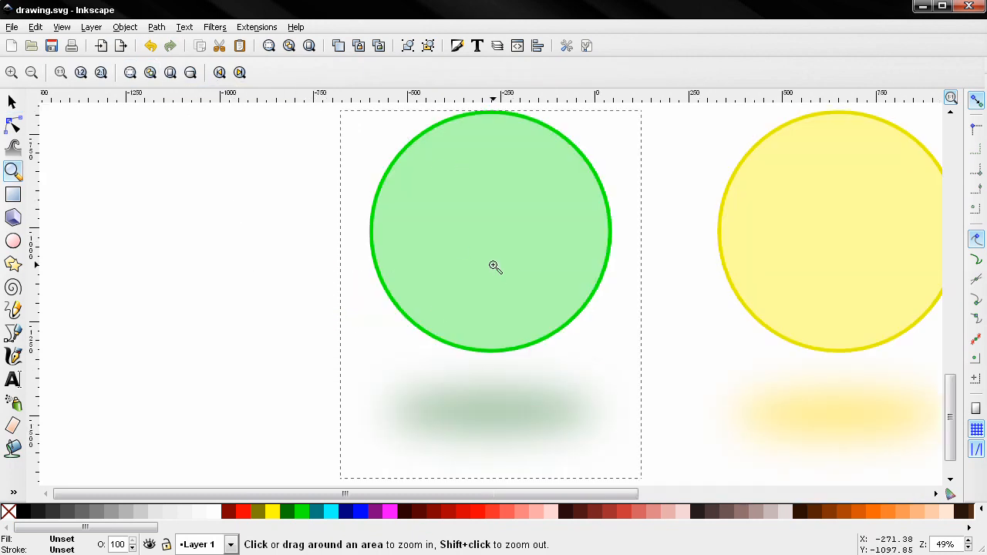
{"action": "key", "text": "grave"}
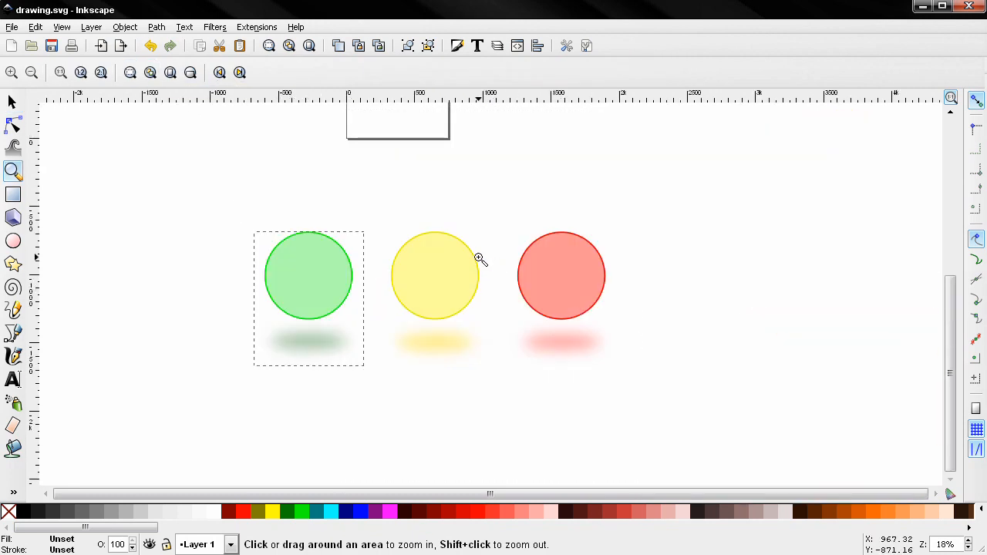
{"action": "left_click", "coordinate": [150, 73]}
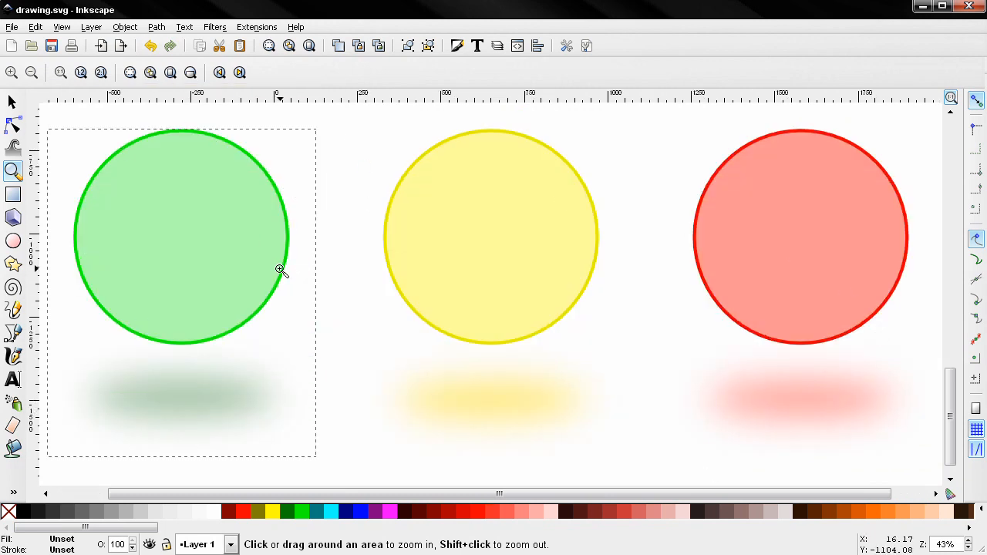
{"action": "key", "text": "grave"}
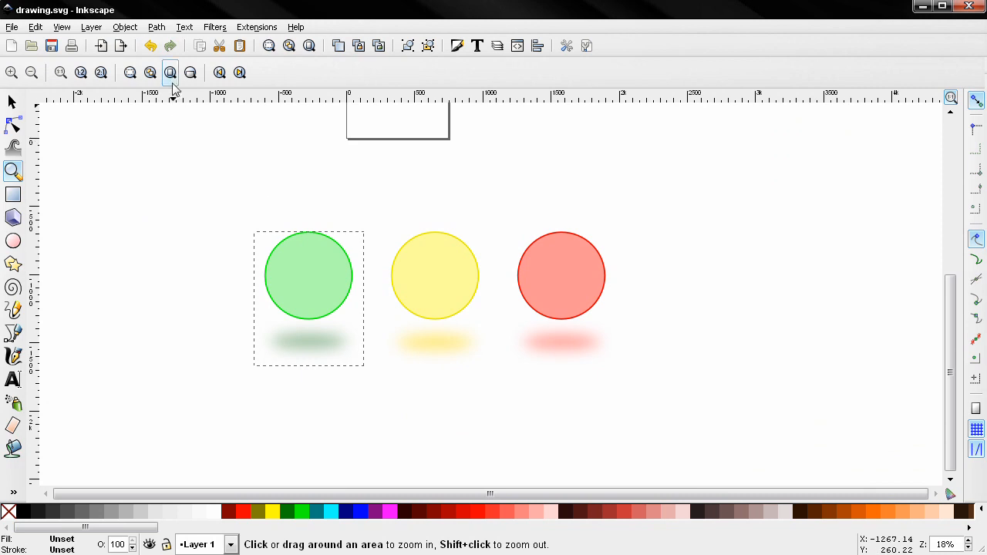
Step: Zoom to fit the page and the page width, then bring the circles back into view
{"action": "left_click_drag", "start_coordinate": [292, 222], "coordinate": [308, 319]}
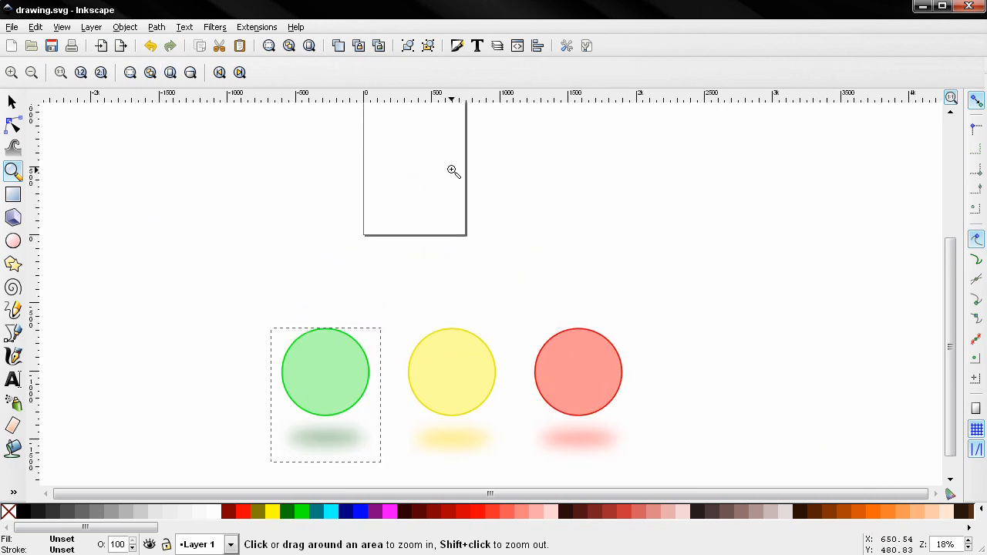
{"action": "left_click", "coordinate": [169, 73]}
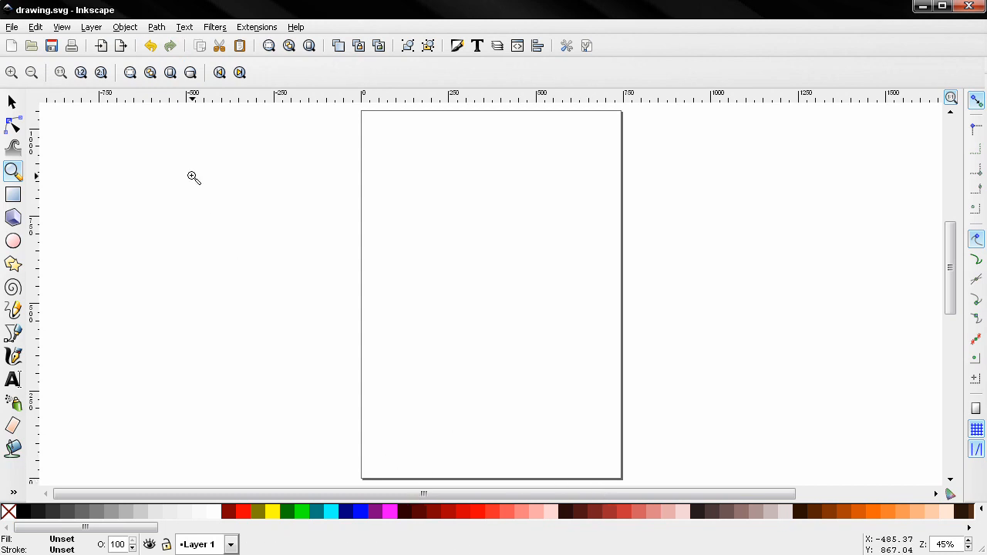
{"action": "left_click", "coordinate": [192, 75]}
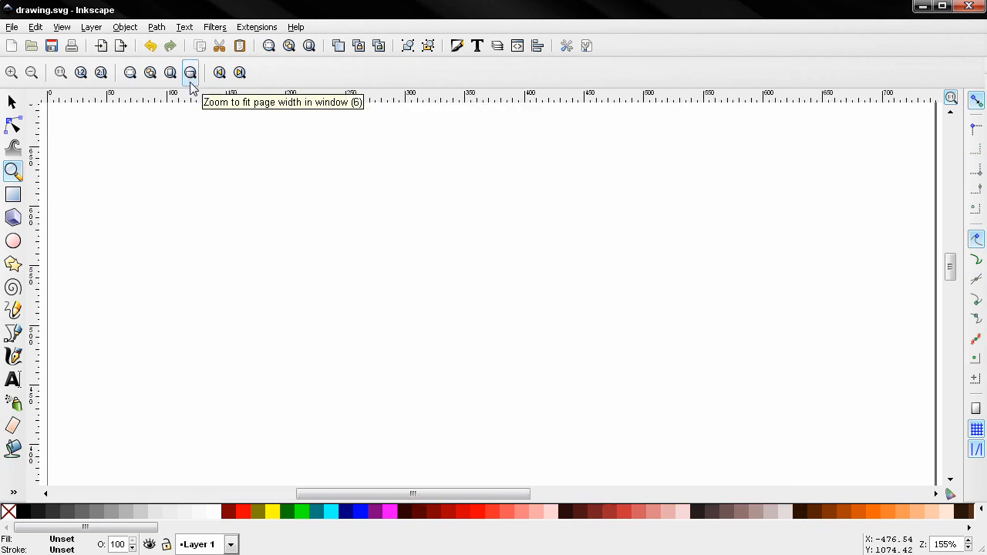
{"action": "left_click", "coordinate": [169, 73]}
{"action": "scroll", "coordinate": [340, 309], "scroll_direction": "down", "scroll_amount": 10}
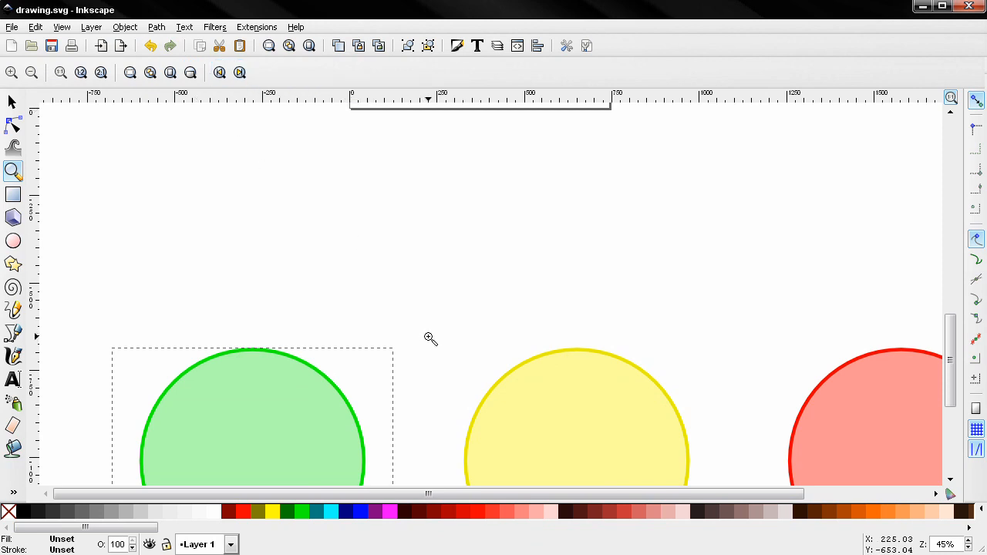
{"action": "left_click_drag", "start_coordinate": [429, 358], "coordinate": [406, 198]}
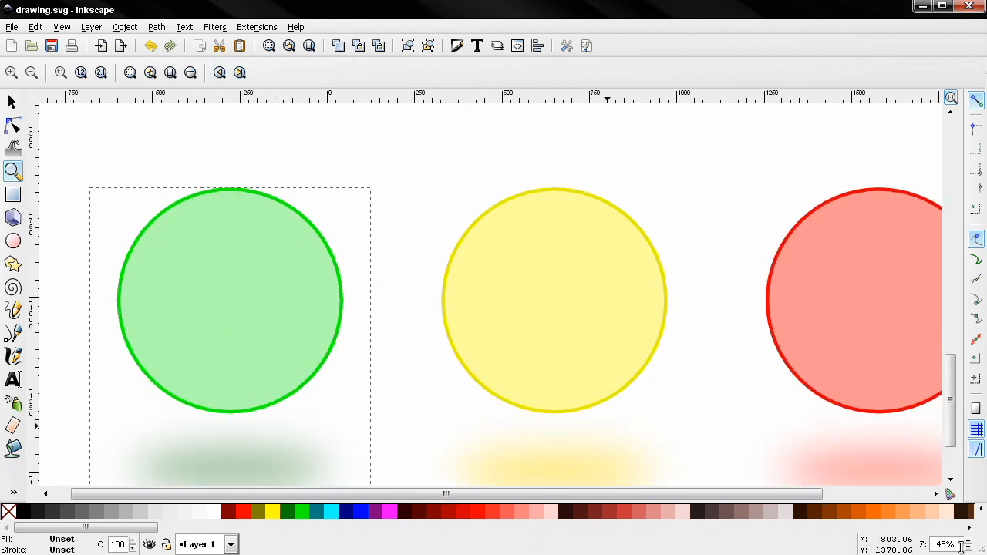
Step: Set the zoom level to 30%
{"action": "left_click", "coordinate": [961, 545]}
{"action": "type", "text": "30"}
{"action": "key", "text": "Return"}
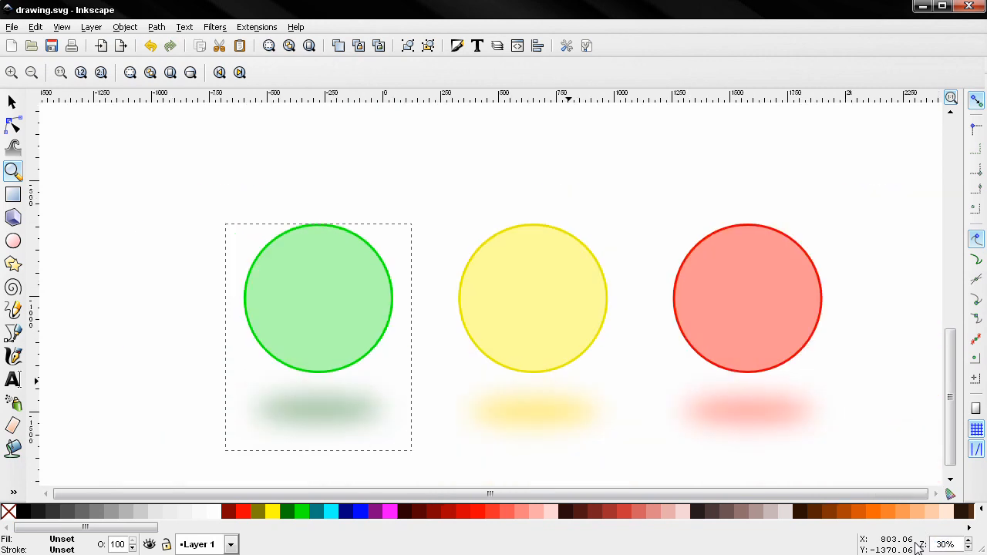
{"action": "left_click", "coordinate": [786, 527]}
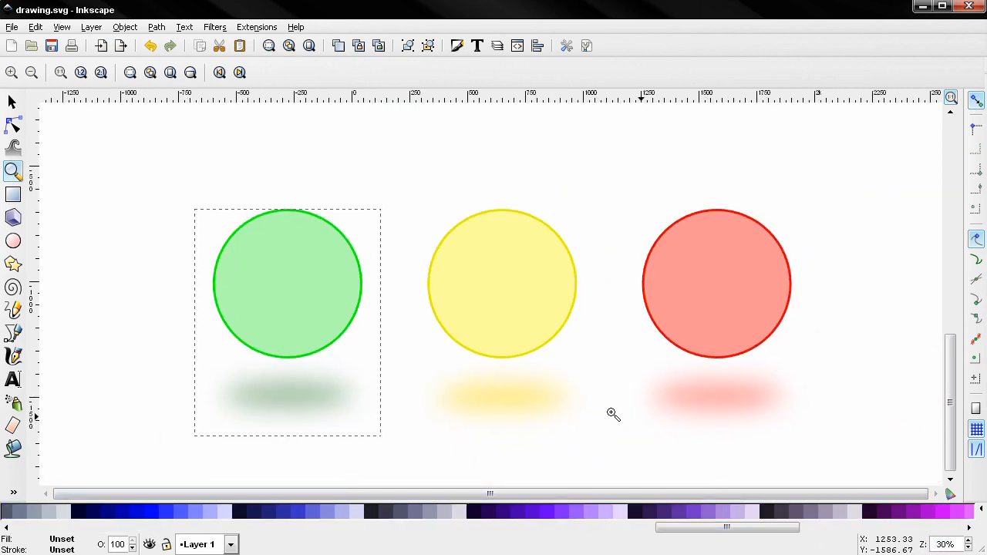